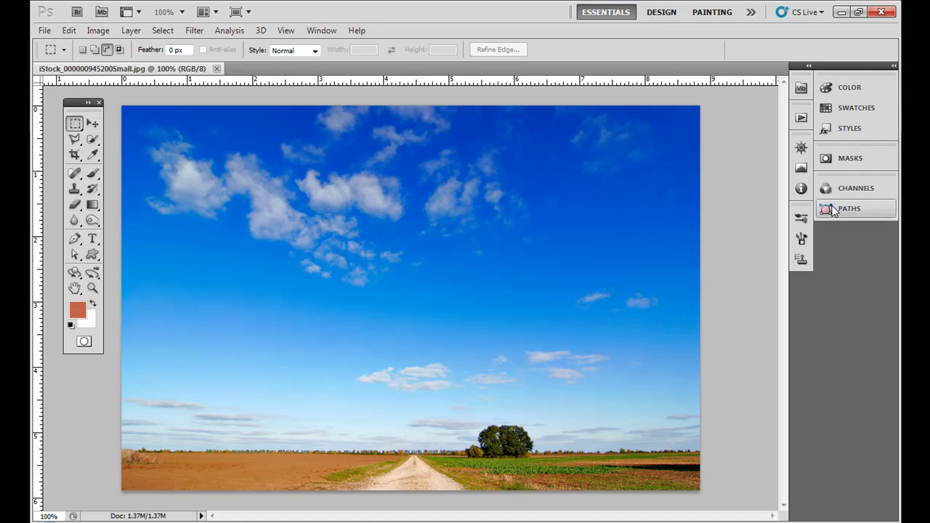
# Expand the Swatches panel after briefly checking the Window panel list without choosing anything.
pyautogui.click(842, 114)
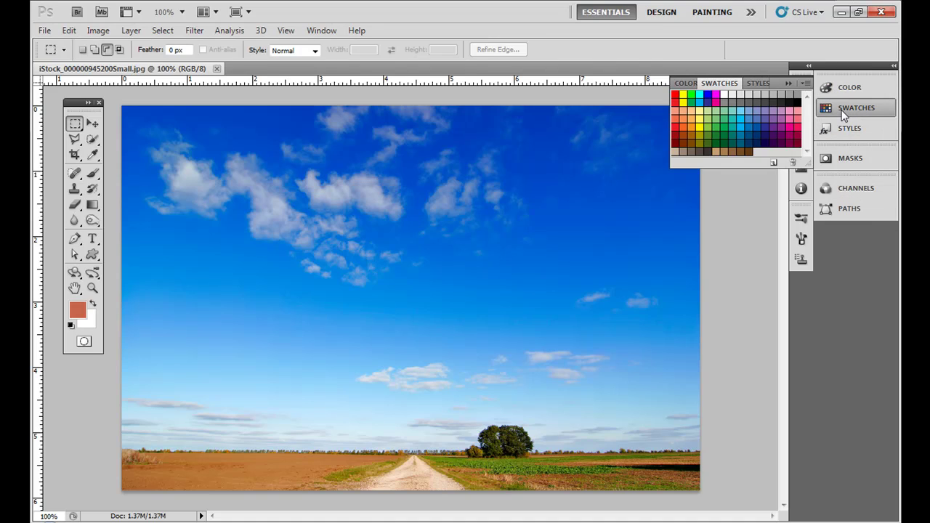
pyautogui.click(842, 115)
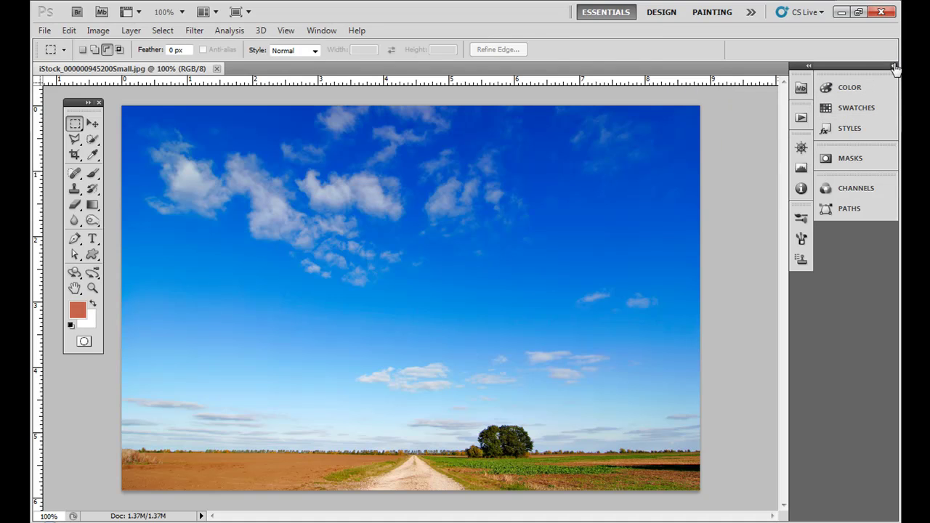
pyautogui.click(319, 31)
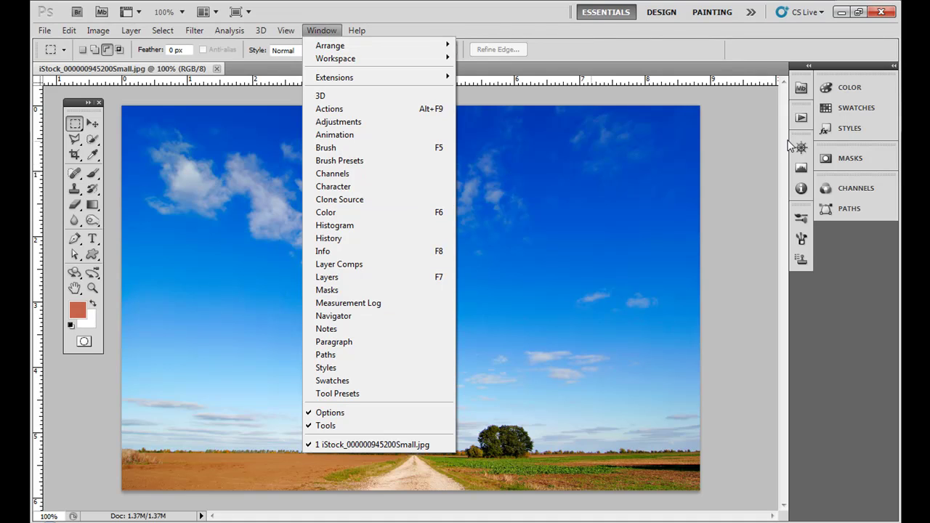
pyautogui.press('Escape')
pyautogui.click(845, 109)
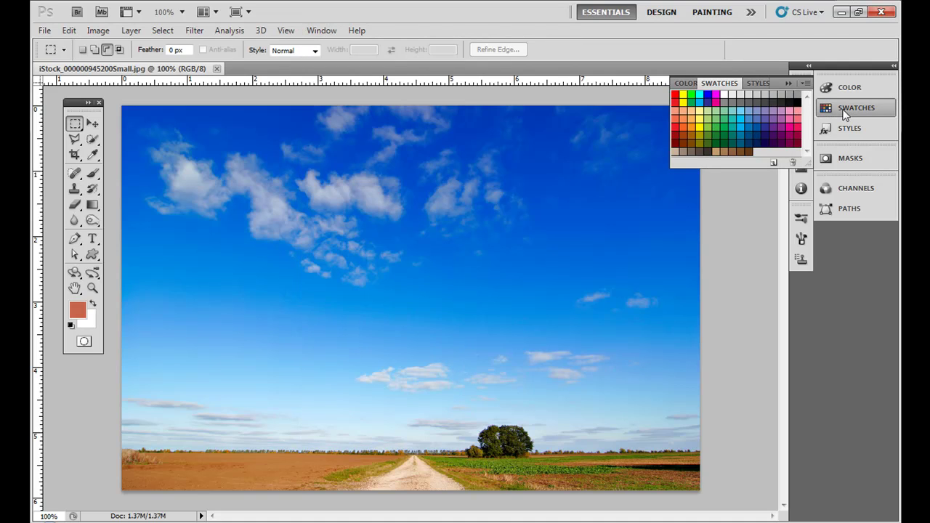
# Detach Swatches as a floating panel, collapse the Color/Styles group, and nudge Swatches into place.
pyautogui.moveTo(719, 87); pyautogui.dragTo(636, 174)
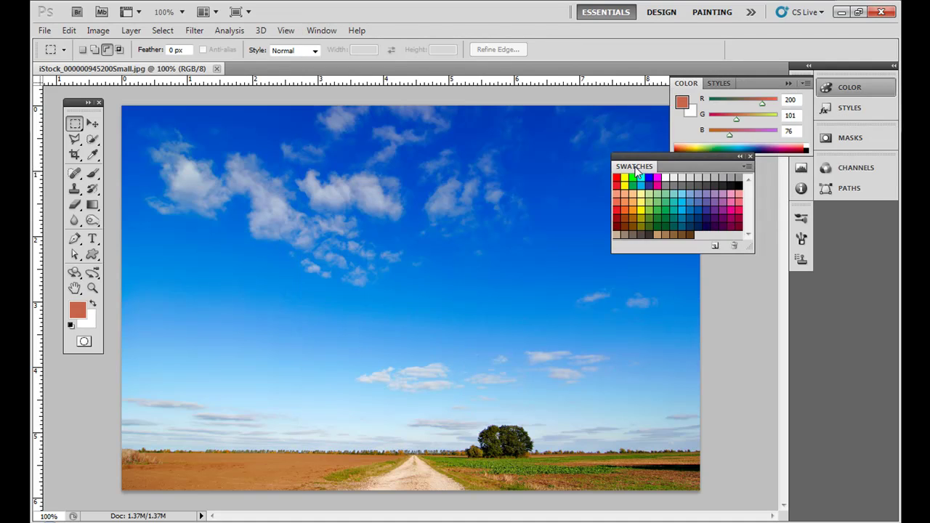
pyautogui.click(789, 88)
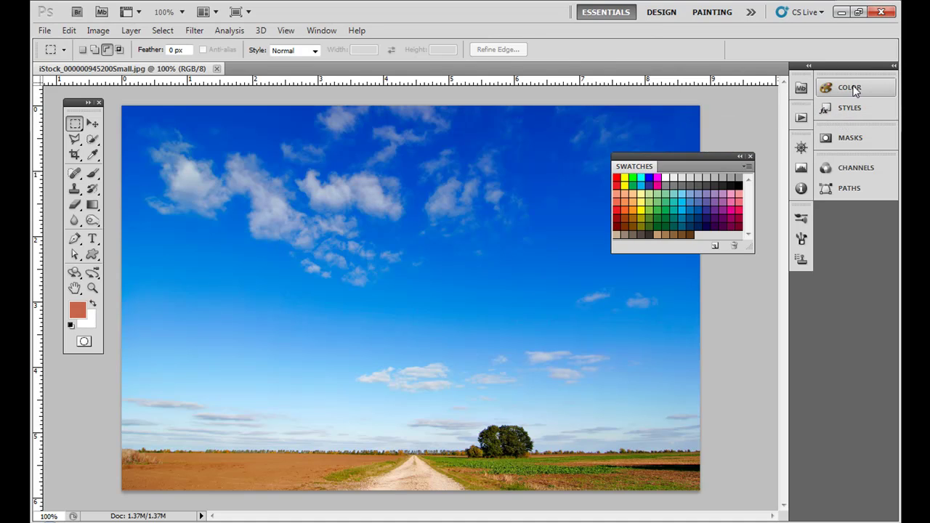
pyautogui.moveTo(643, 166); pyautogui.dragTo(633, 176)
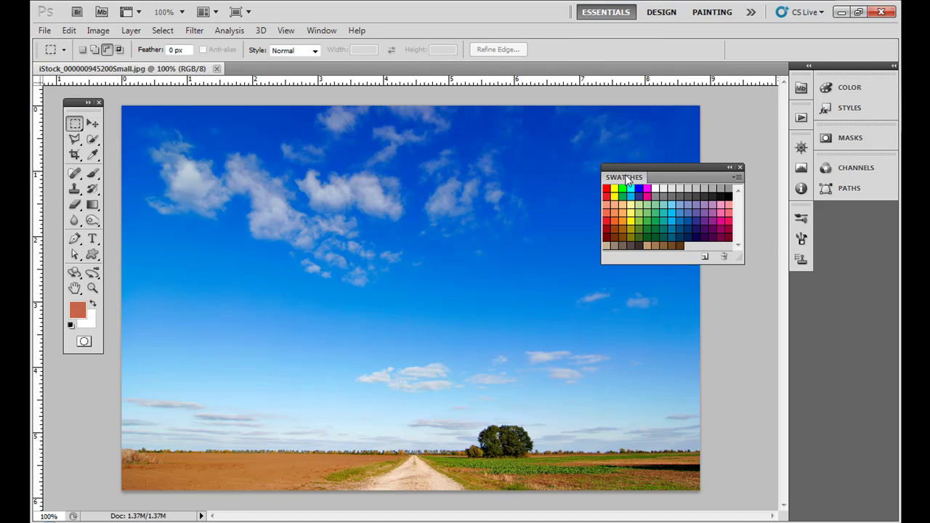
# Save the current orange-red foreground colour as a new swatch.
pyautogui.click(704, 257)
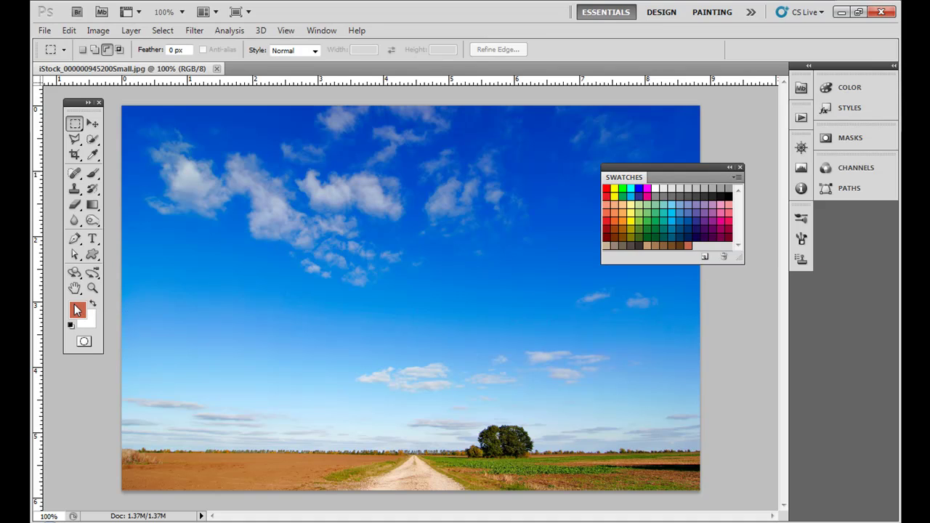
pyautogui.click(314, 35)
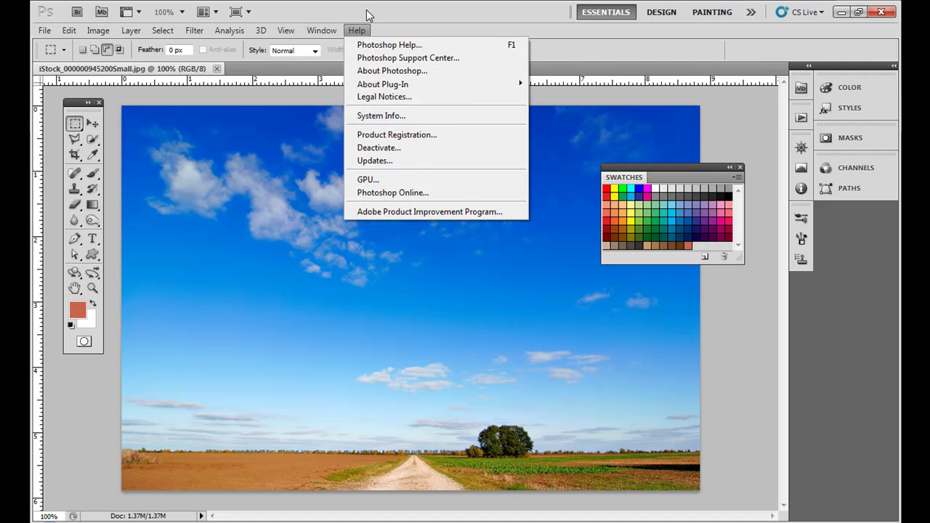
pyautogui.click(369, 16)
# Set the foreground colour to golden yellow ffc600 in the Color Picker.
pyautogui.click(78, 309)
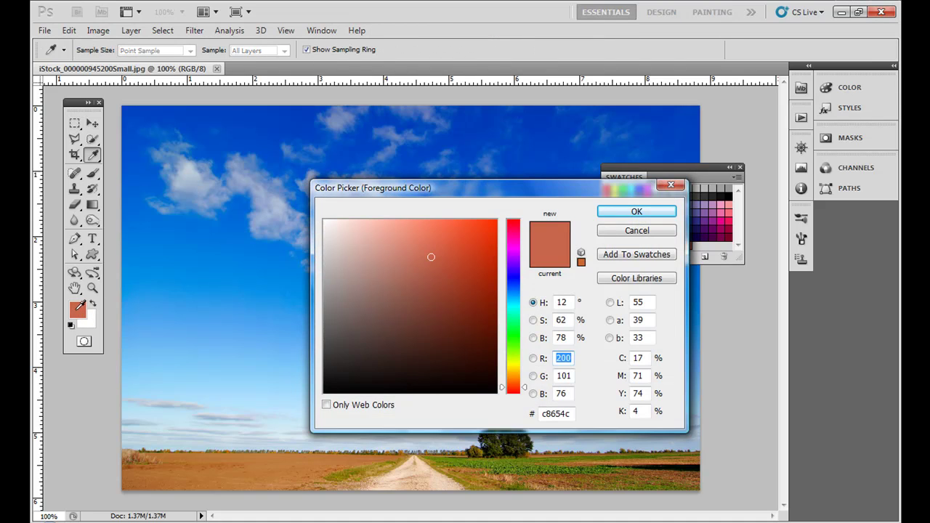
pyautogui.moveTo(434, 234)
pyautogui.mouseDown()
pyautogui.moveTo(445, 225)
pyautogui.moveTo(458, 265)
pyautogui.moveTo(511, 218)
pyautogui.mouseUp()
pyautogui.click(512, 368)
pyautogui.click(512, 370)
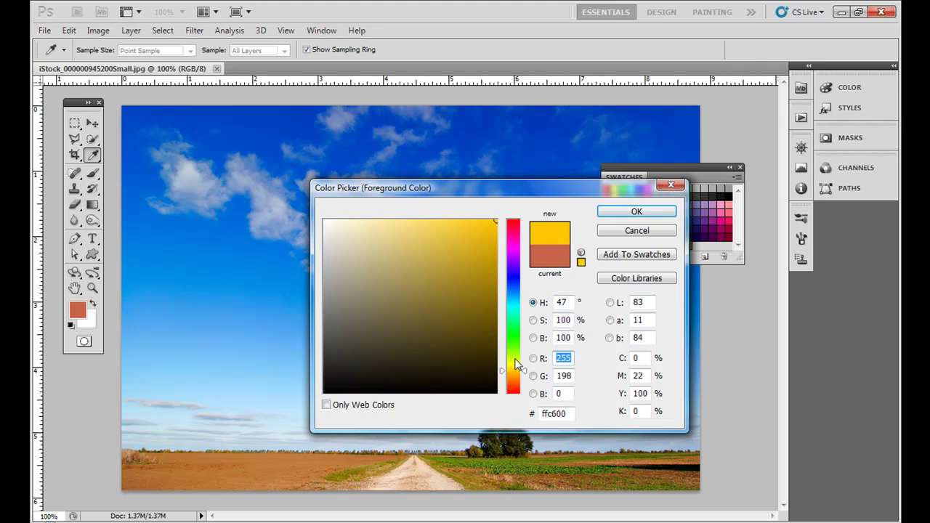
pyautogui.click(634, 212)
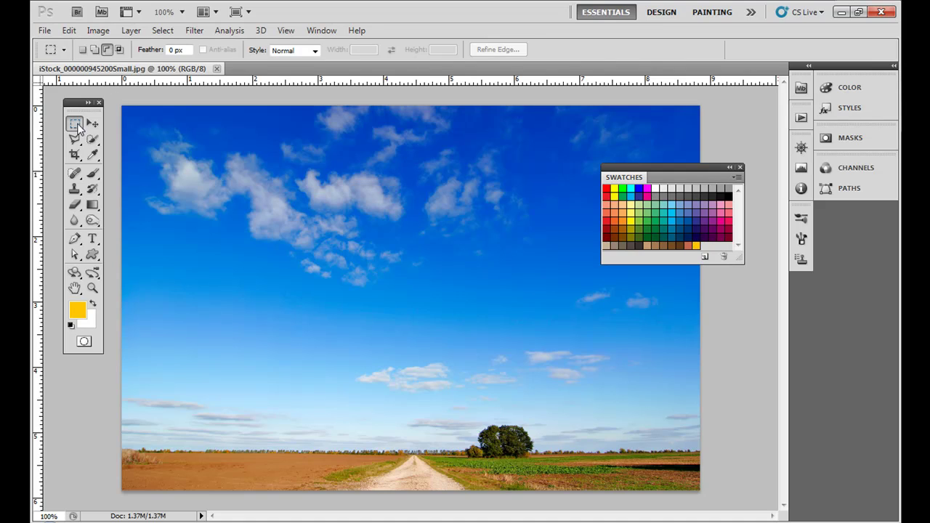
# Select the Brush tool and pick the yellow swatch as foreground, after briefly trying cyan.
pyautogui.click(92, 172)
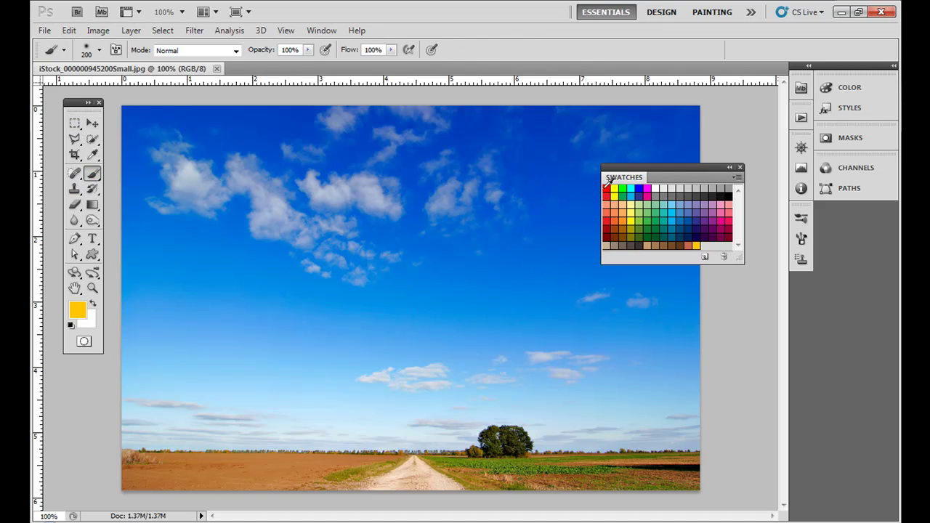
pyautogui.click(630, 188)
pyautogui.click(696, 246)
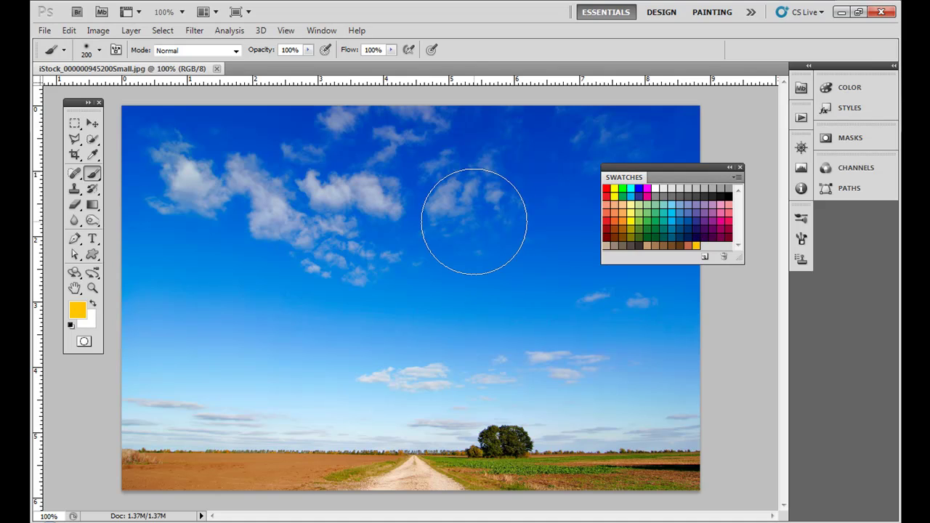
# Paint a test yellow stroke on the sky, undo it, and drag the yellow swatch to the trash.
pyautogui.moveTo(445, 217); pyautogui.dragTo(400, 250)
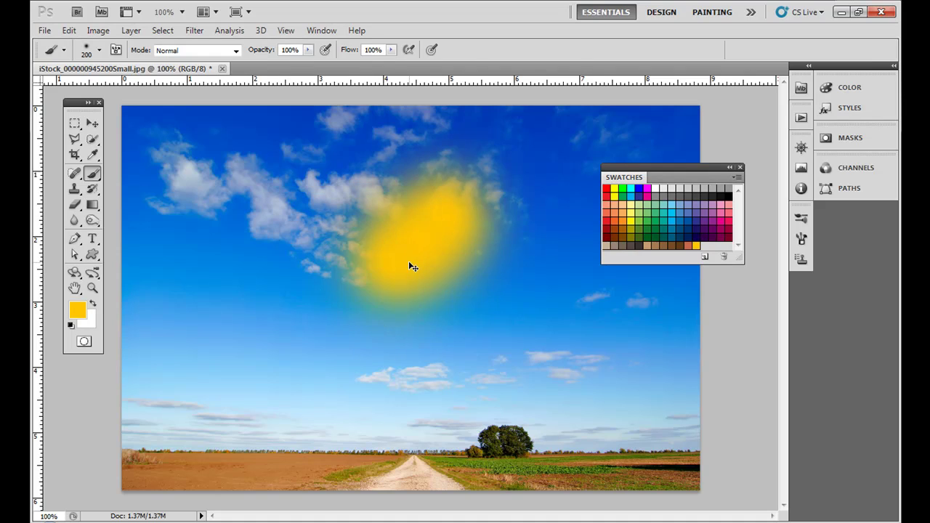
pyautogui.hotkey('ctrl', 'z')
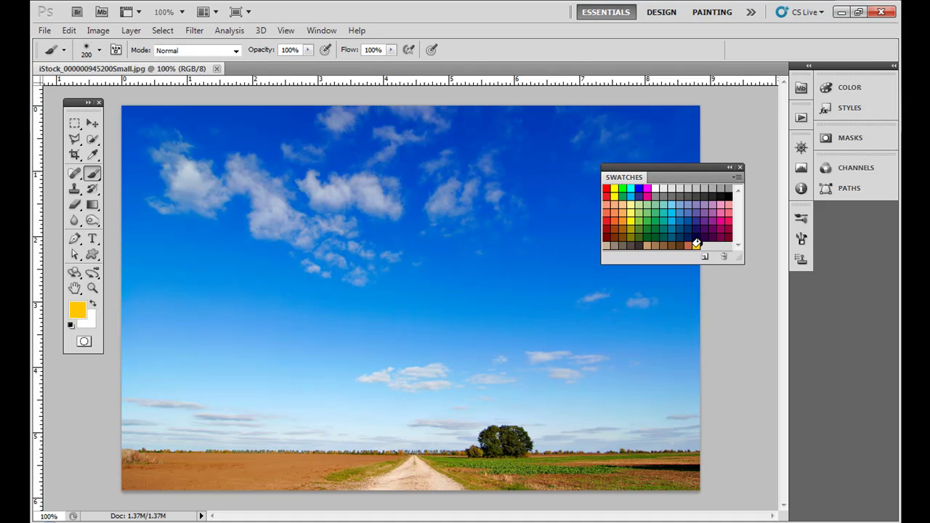
pyautogui.moveTo(696, 245); pyautogui.dragTo(723, 256)
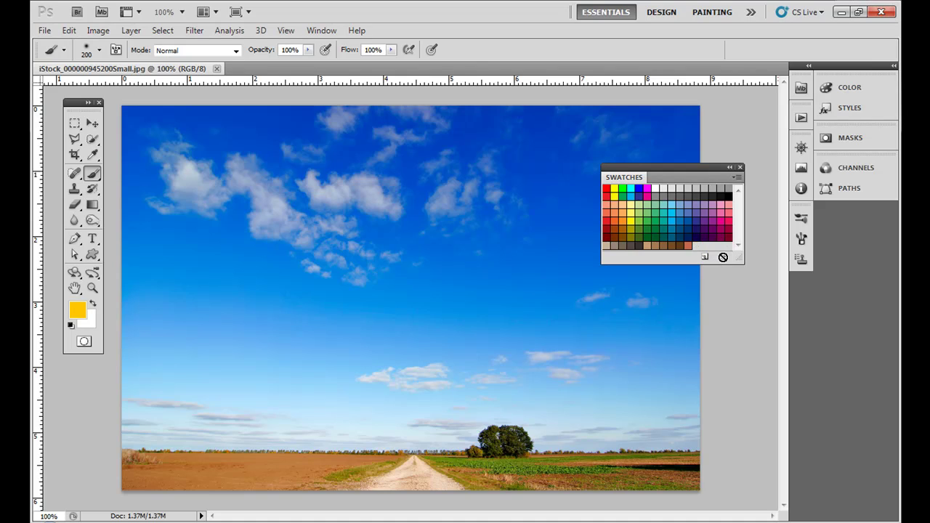
# Remove the last orange-red custom swatch with Delete Swatch and confirm with OK.
pyautogui.rightClick(688, 245)
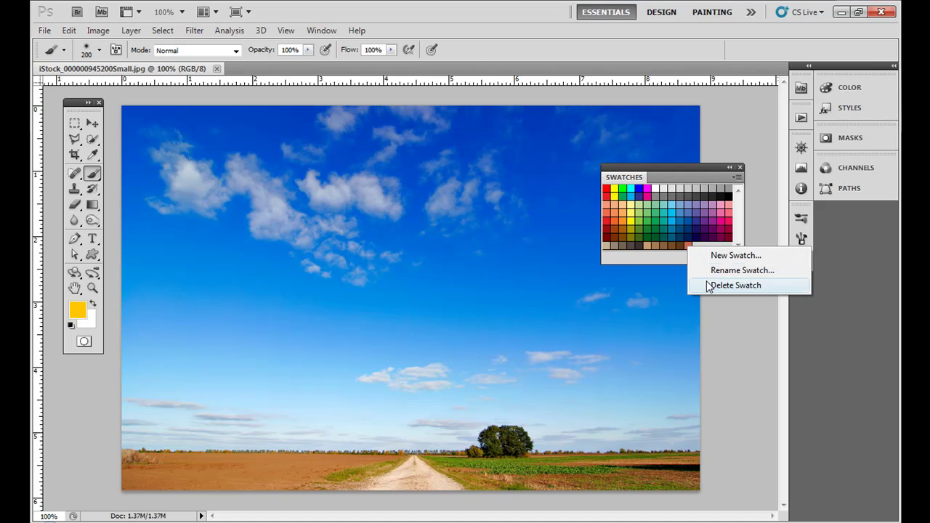
pyautogui.click(733, 284)
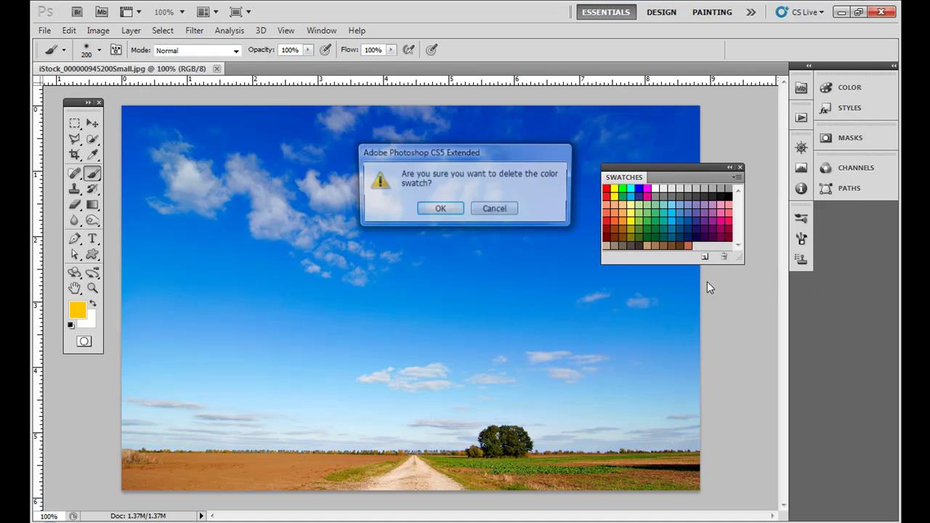
pyautogui.click(439, 210)
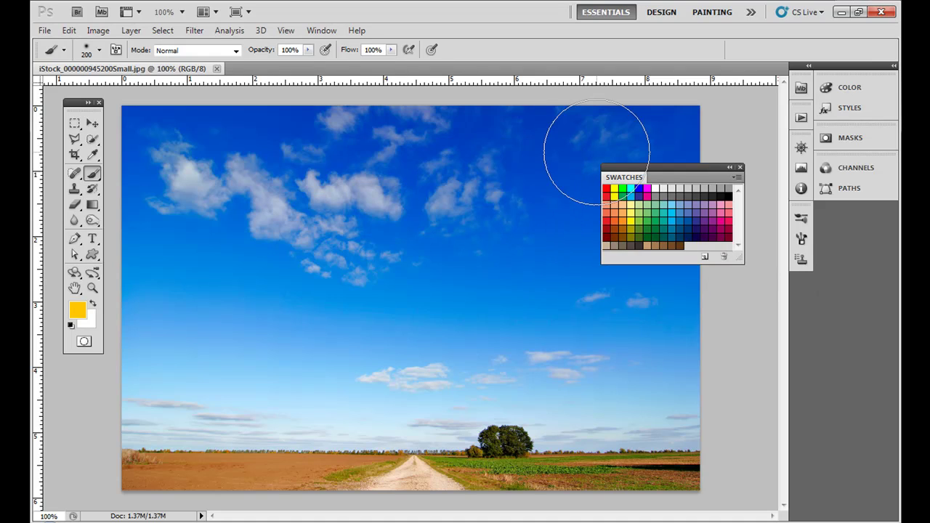
pyautogui.click(737, 178)
# Load the PANTONE color bridge CMYK EC library, replacing the current swatches without saving them.
pyautogui.click(737, 178)
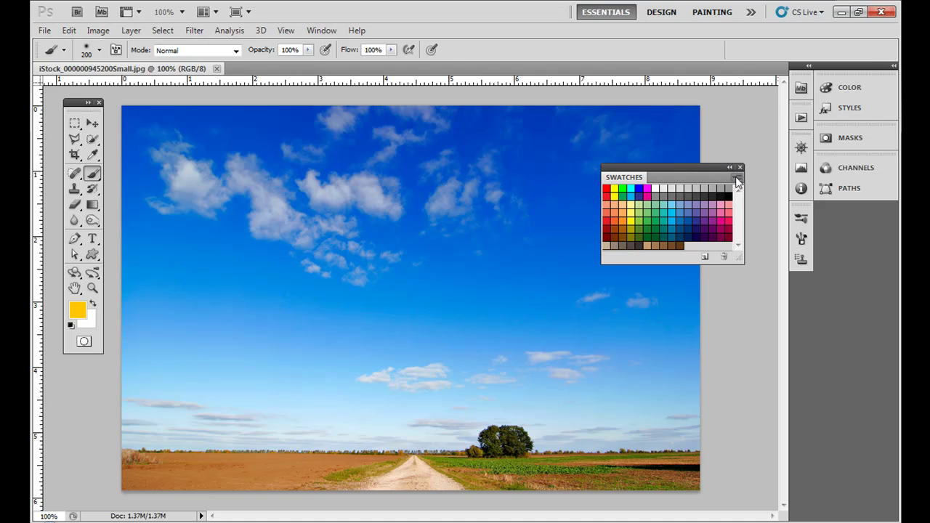
pyautogui.click(737, 178)
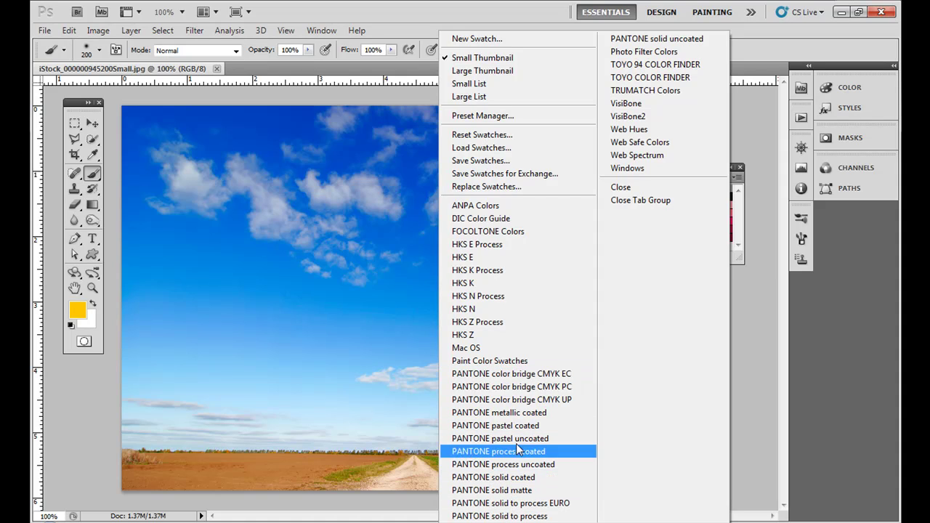
pyautogui.click(517, 375)
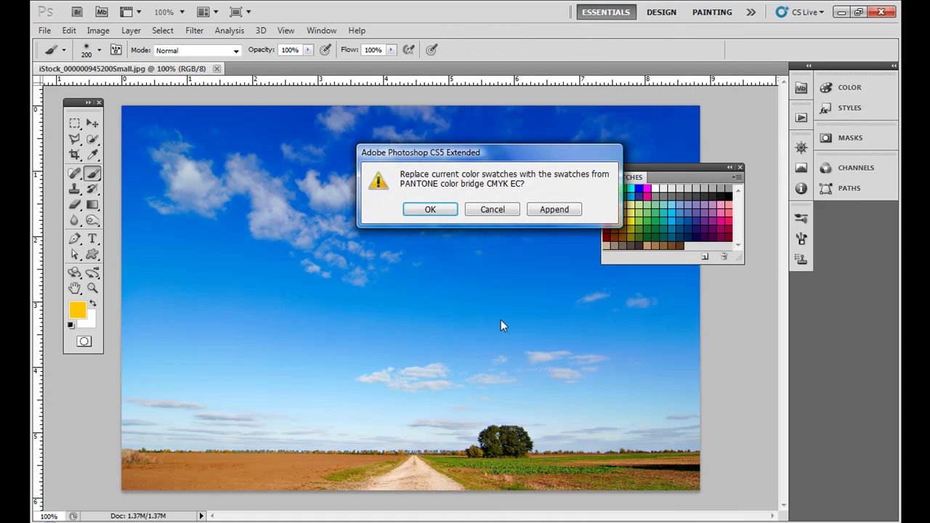
pyautogui.click(443, 210)
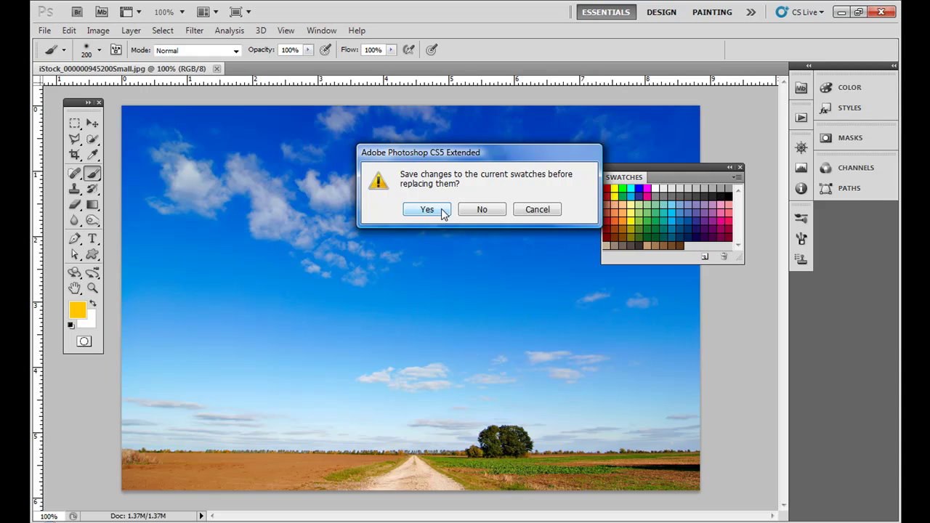
pyautogui.click(481, 210)
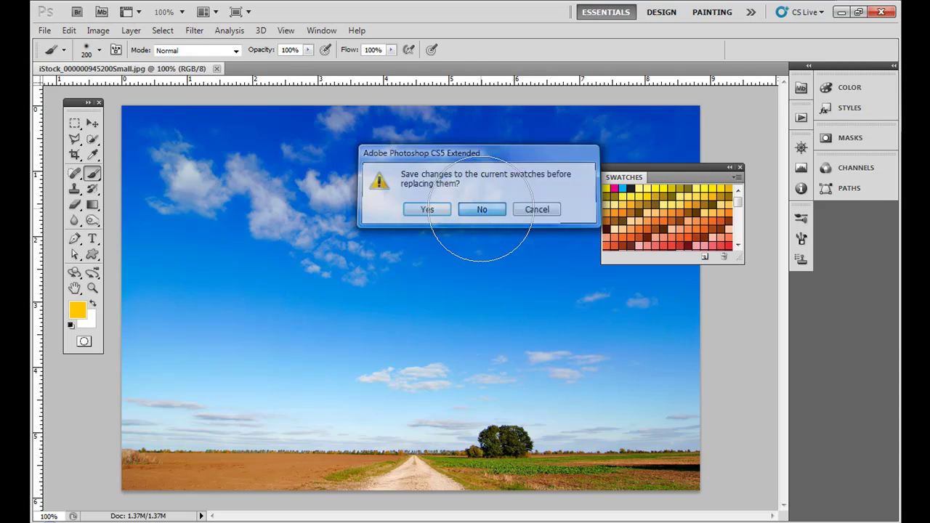
# Enlarge the Swatches panel to show more colours and move it over the photo.
pyautogui.moveTo(736, 252); pyautogui.dragTo(813, 416)
pyautogui.moveTo(637, 181); pyautogui.dragTo(476, 143)
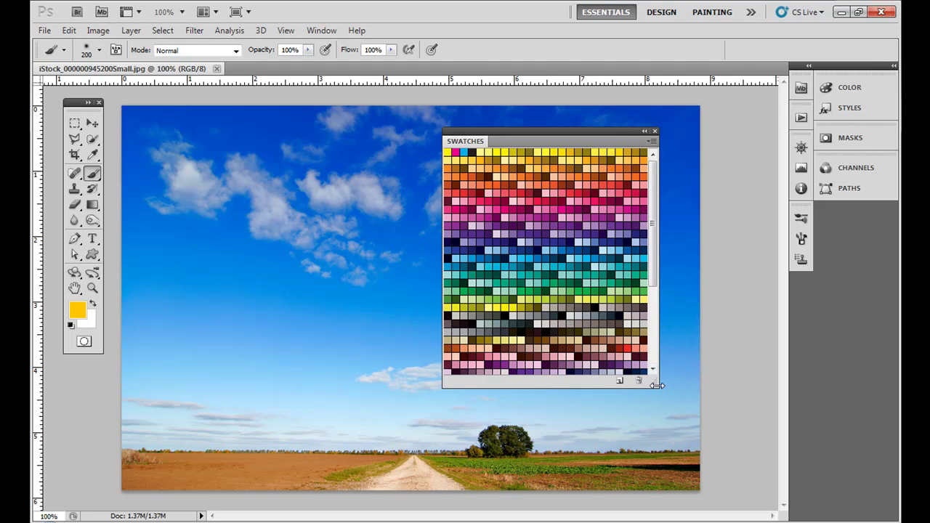
pyautogui.moveTo(656, 388); pyautogui.dragTo(706, 389)
pyautogui.click(703, 337)
pyautogui.moveTo(703, 338); pyautogui.dragTo(703, 208)
pyautogui.click(702, 143)
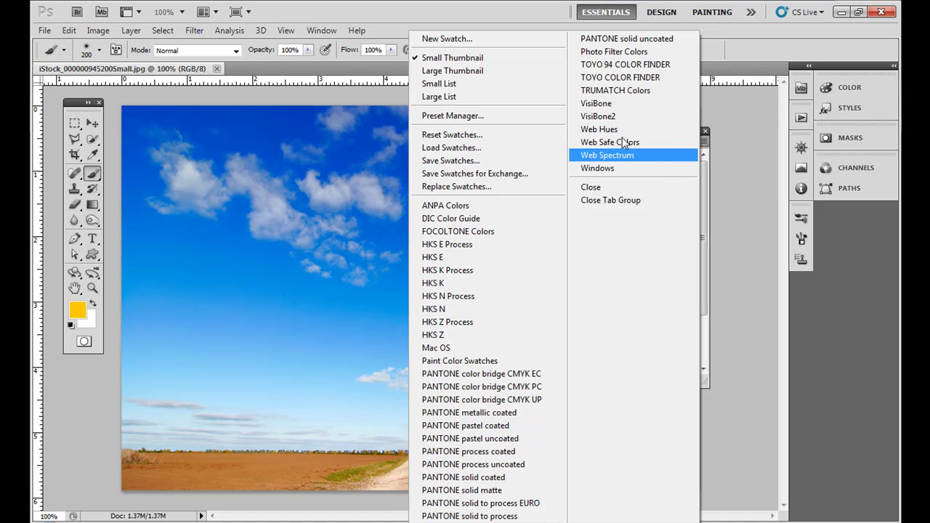
# Load the Web Hues library, replacing the PANTONE swatches.
pyautogui.click(624, 129)
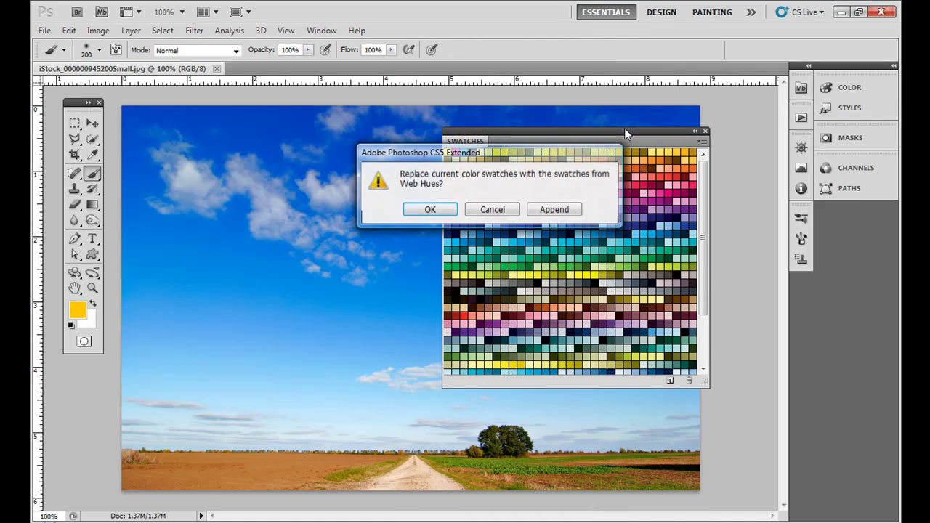
pyautogui.click(439, 213)
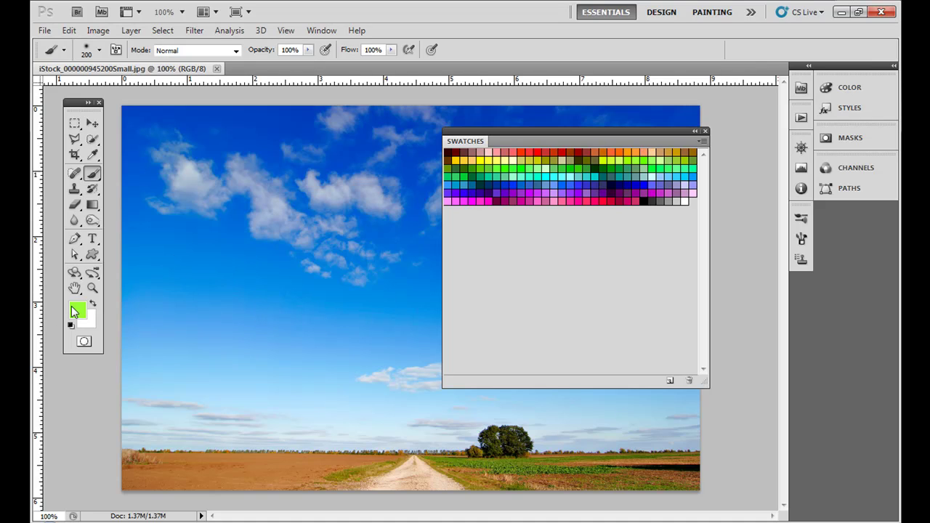
# Check the foreground colour's hex value 99ff33 in the Color Picker twice, closing without changes.
pyautogui.click(74, 311)
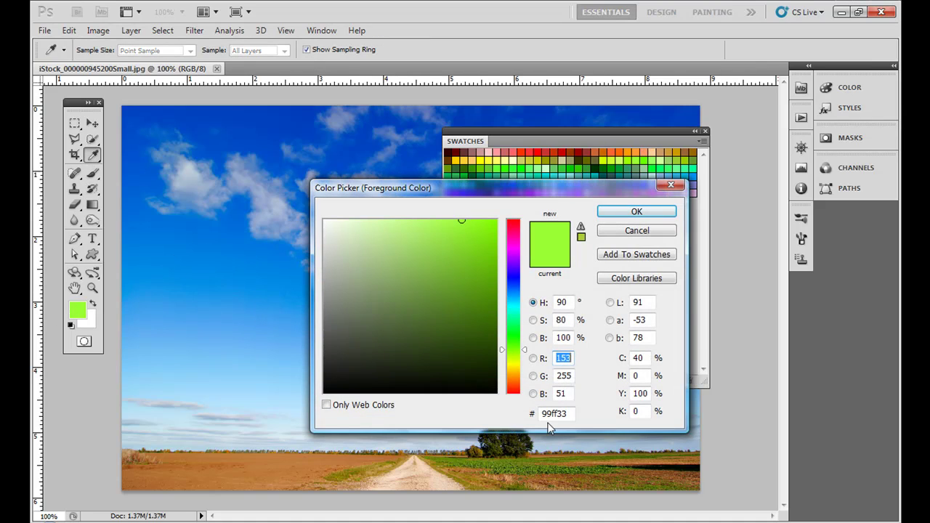
pyautogui.moveTo(569, 415); pyautogui.dragTo(520, 416)
pyautogui.moveTo(621, 234); pyautogui.dragTo(579, 342)
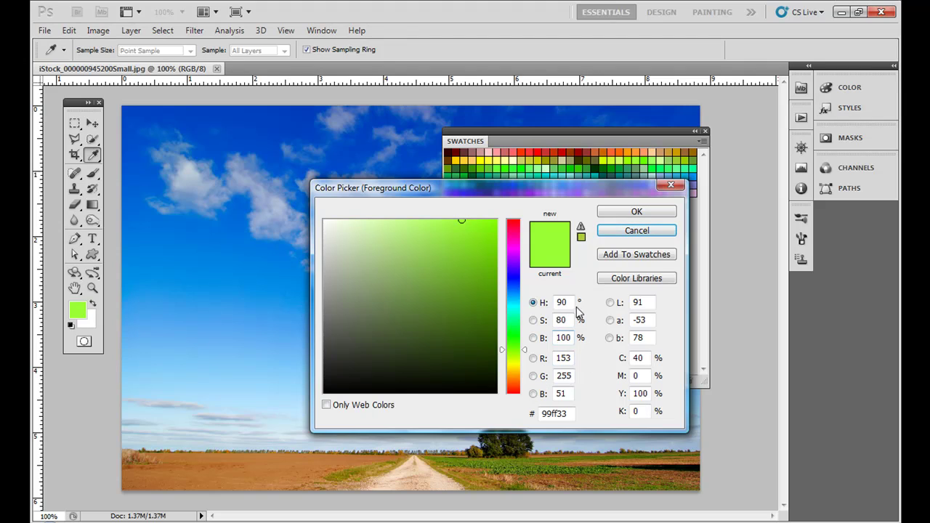
pyautogui.click(634, 231)
pyautogui.press('b')
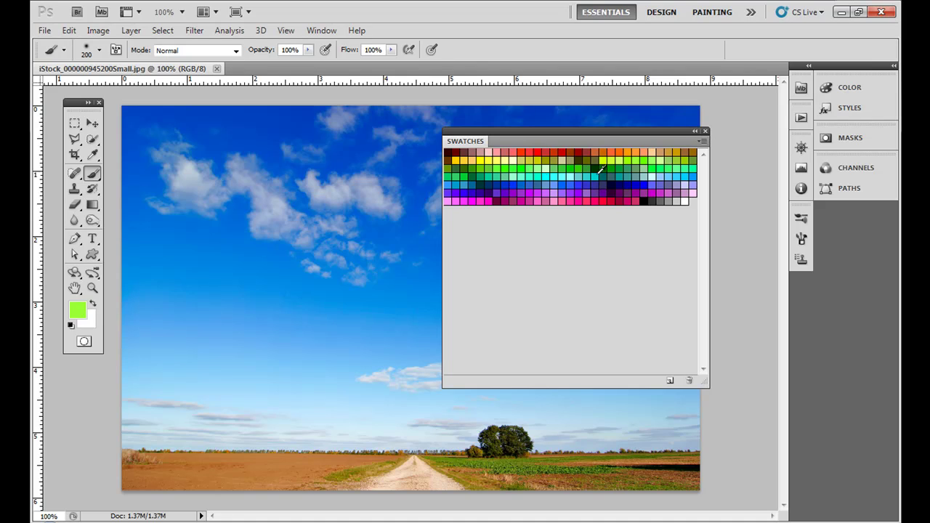
pyautogui.click(77, 310)
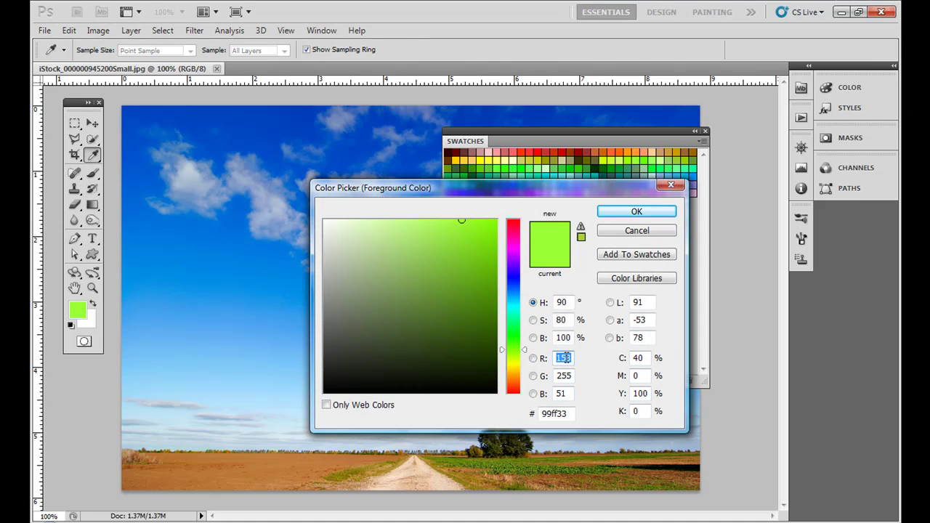
pyautogui.click(565, 412)
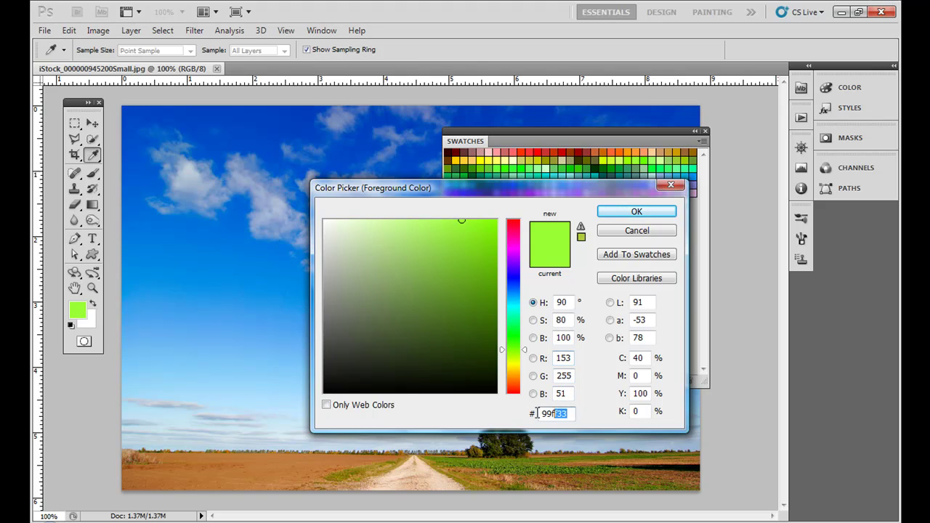
pyautogui.click(631, 232)
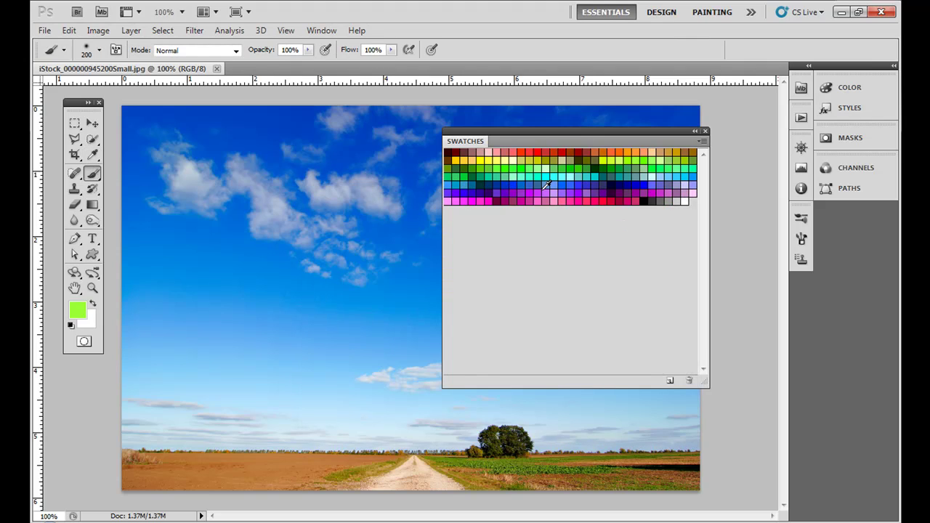
# Open the Preset Manager from the Swatches menu with Swatches as the preset type.
pyautogui.click(701, 146)
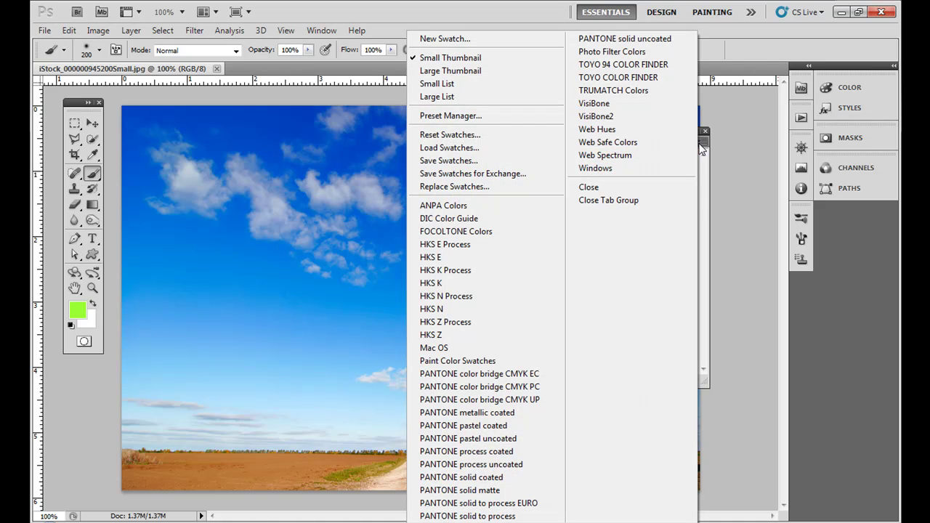
pyautogui.click(501, 115)
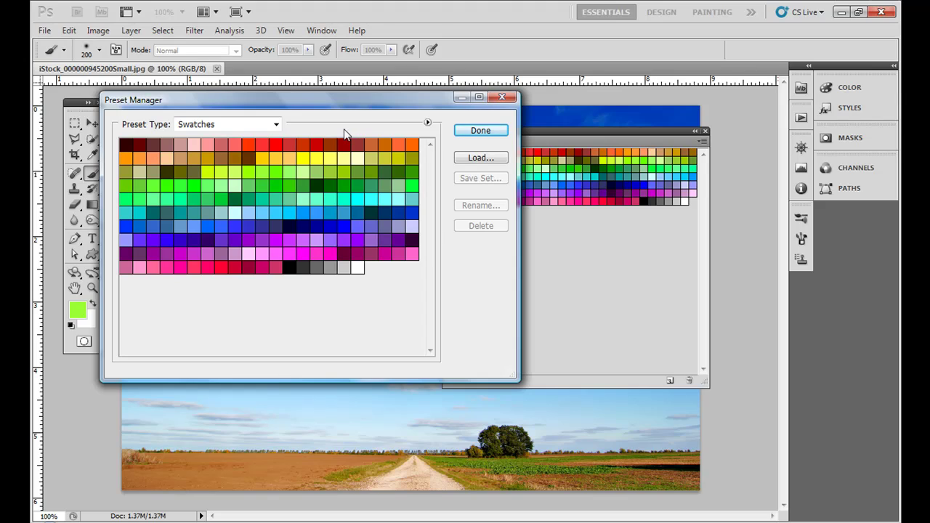
pyautogui.click(272, 124)
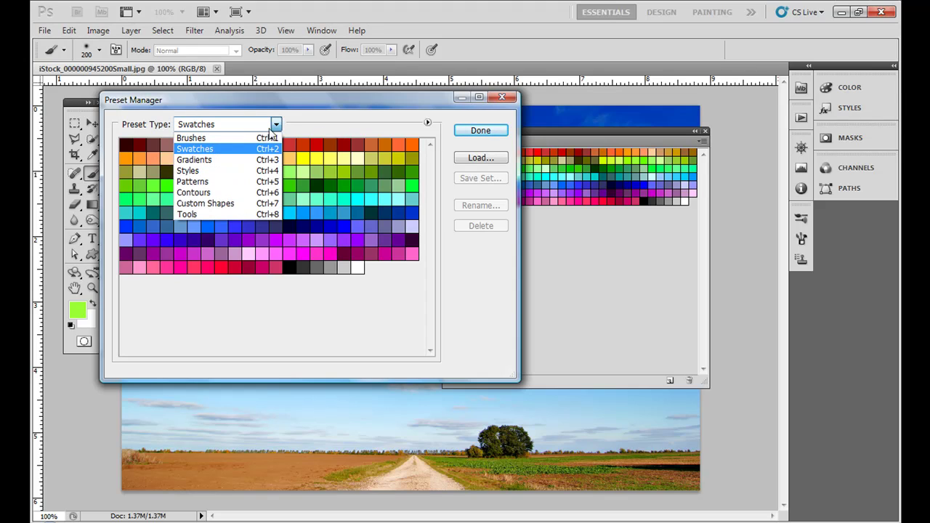
pyautogui.click(236, 144)
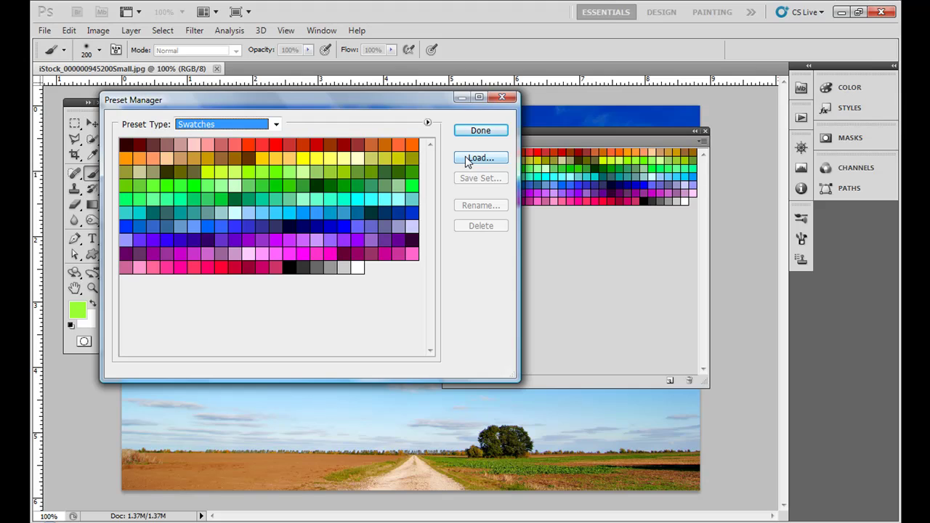
# Reset the swatches to Photoshop's default colours and confirm replacing Web Hues with OK.
pyautogui.click(427, 123)
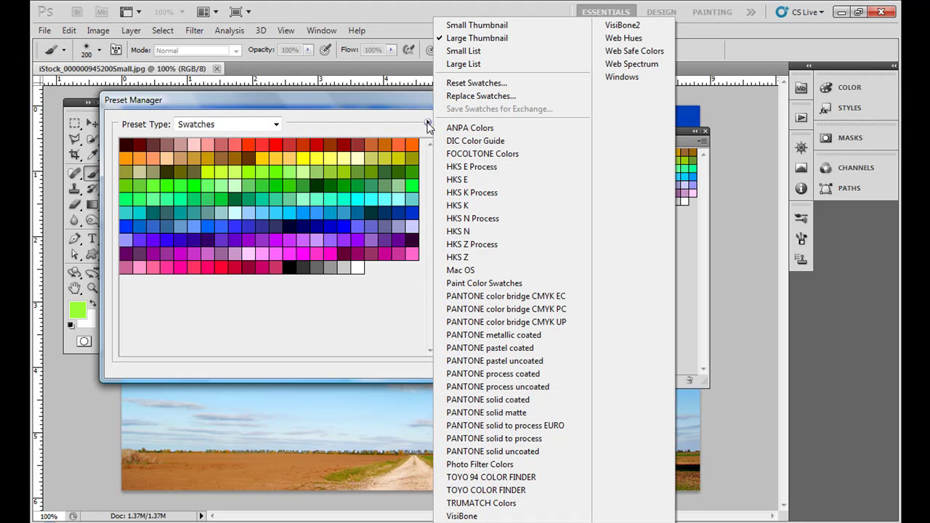
pyautogui.click(467, 86)
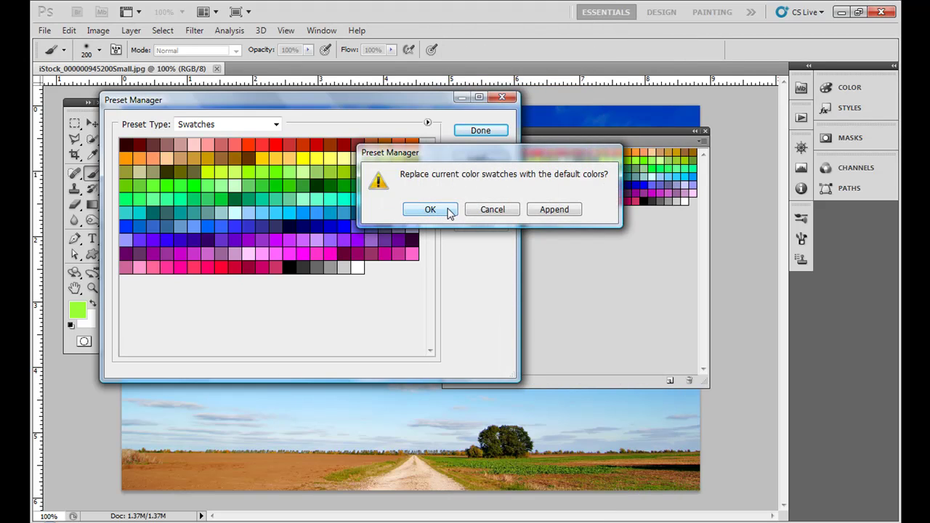
pyautogui.click(441, 209)
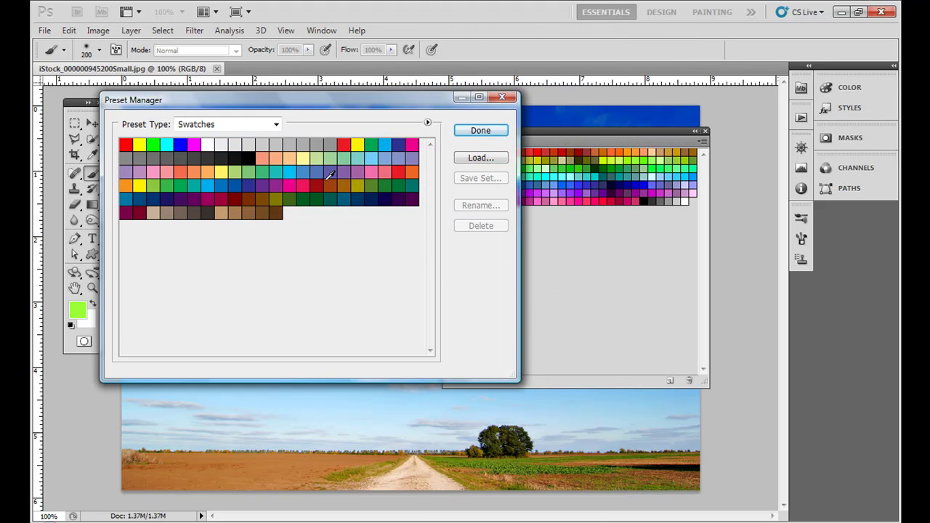
pyautogui.click(428, 123)
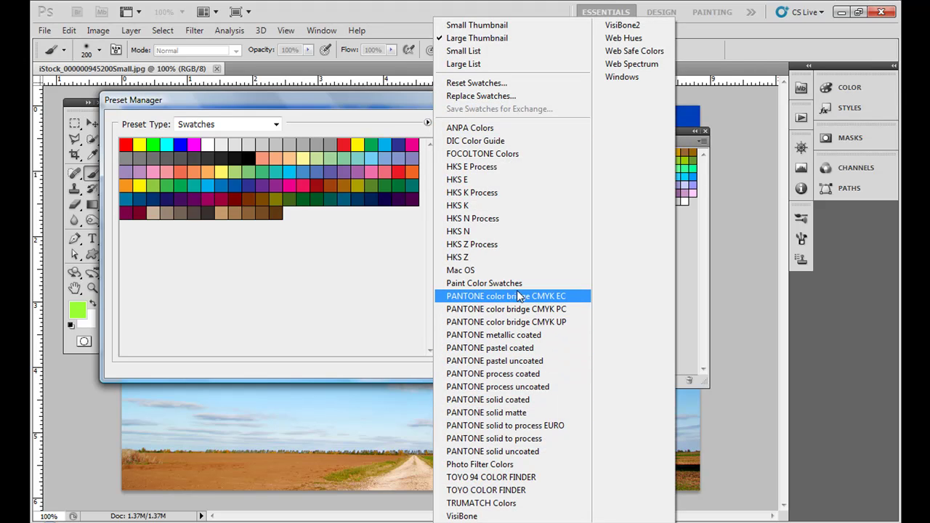
pyautogui.click(380, 308)
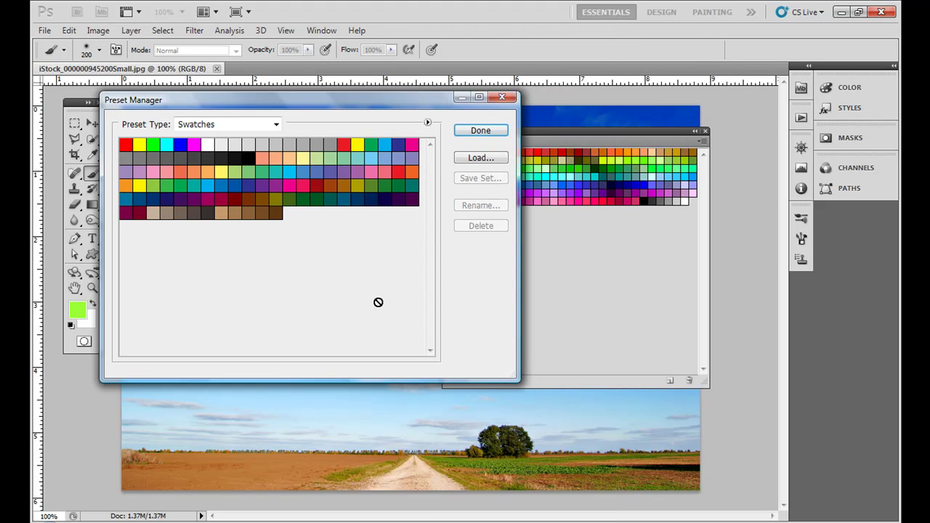
pyautogui.click(473, 159)
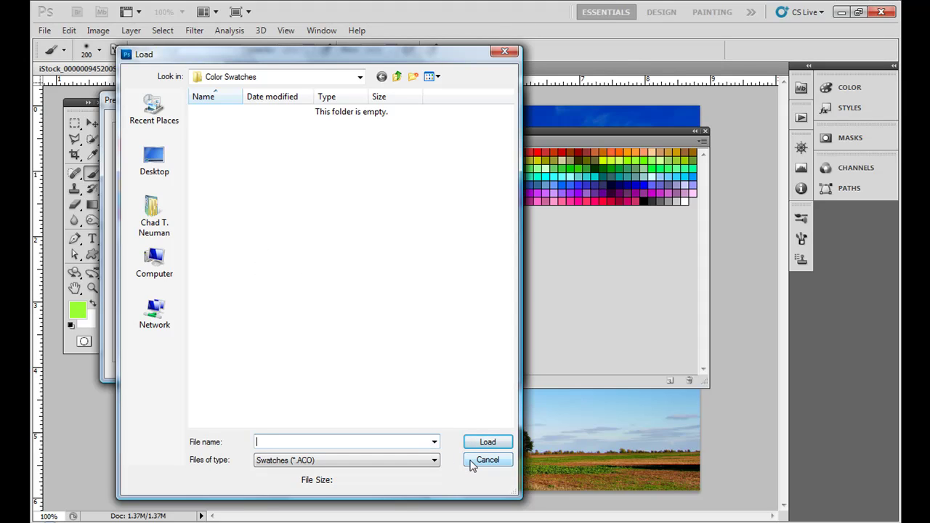
pyautogui.click(303, 462)
pyautogui.click(488, 460)
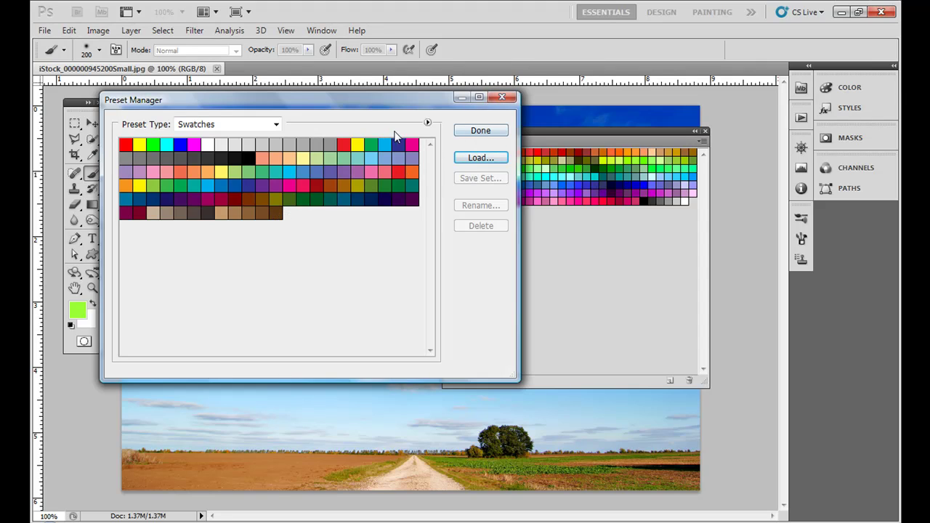
# Close the Preset Manager and drag the Swatches panel further right beside the photo.
pyautogui.click(498, 97)
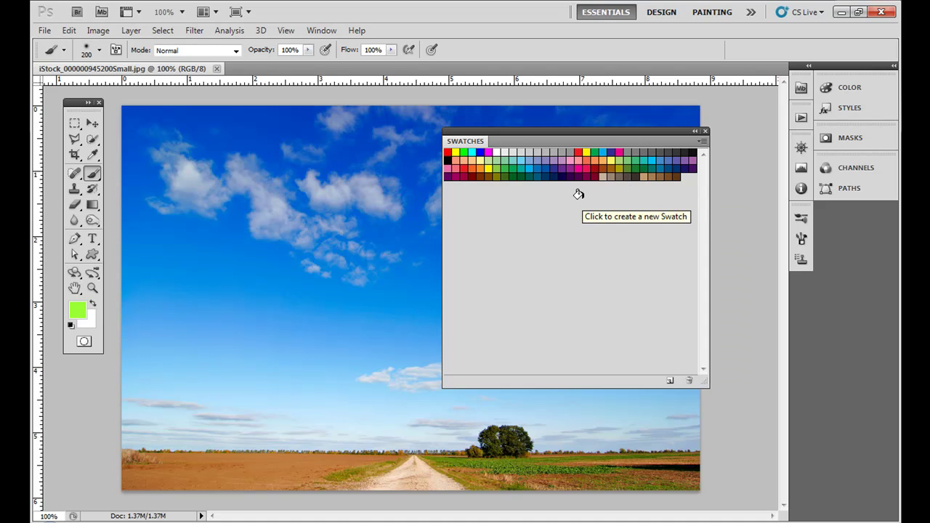
pyautogui.moveTo(462, 140); pyautogui.dragTo(618, 125)
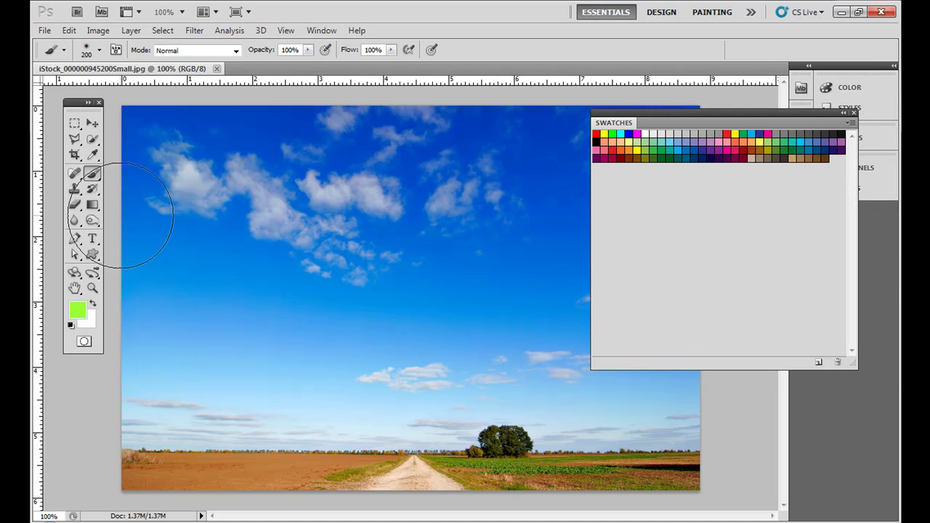
# Open the background Color Picker, try dark red, then cancel to keep the background white.
pyautogui.click(95, 317)
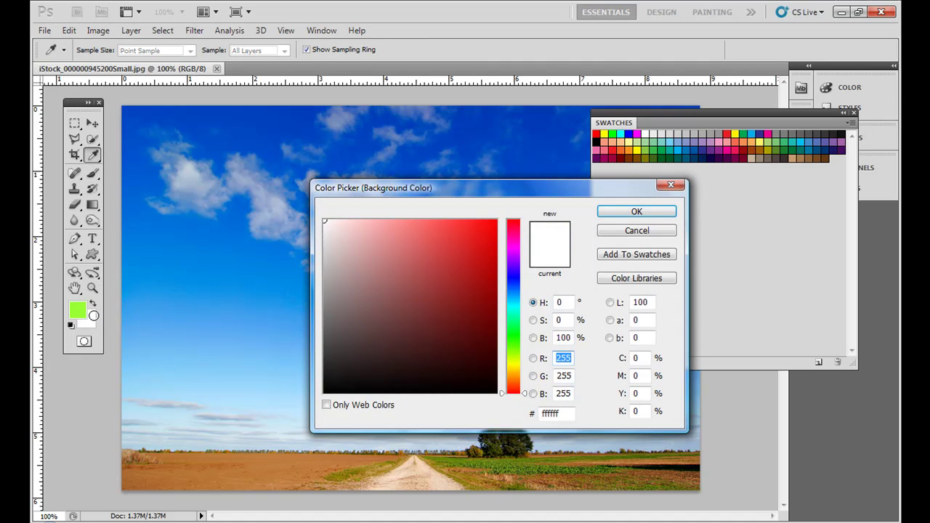
pyautogui.click(463, 281)
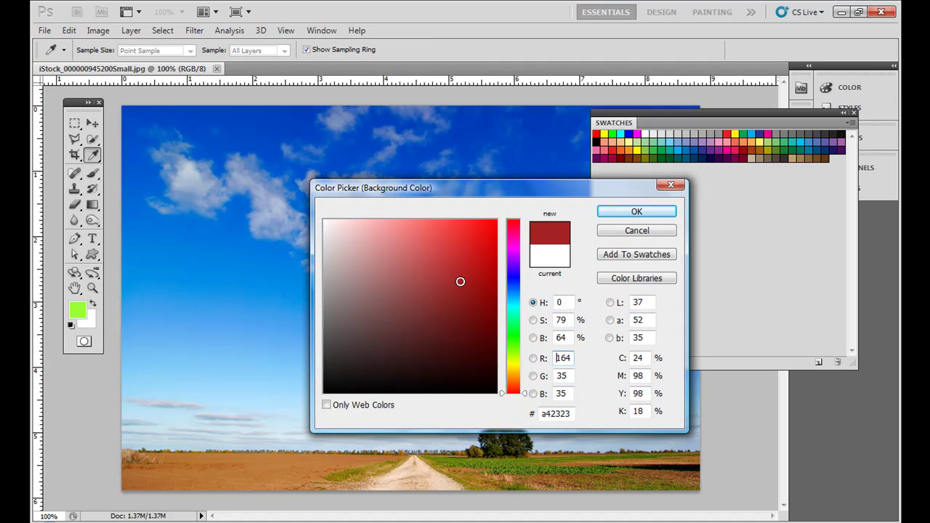
pyautogui.click(603, 230)
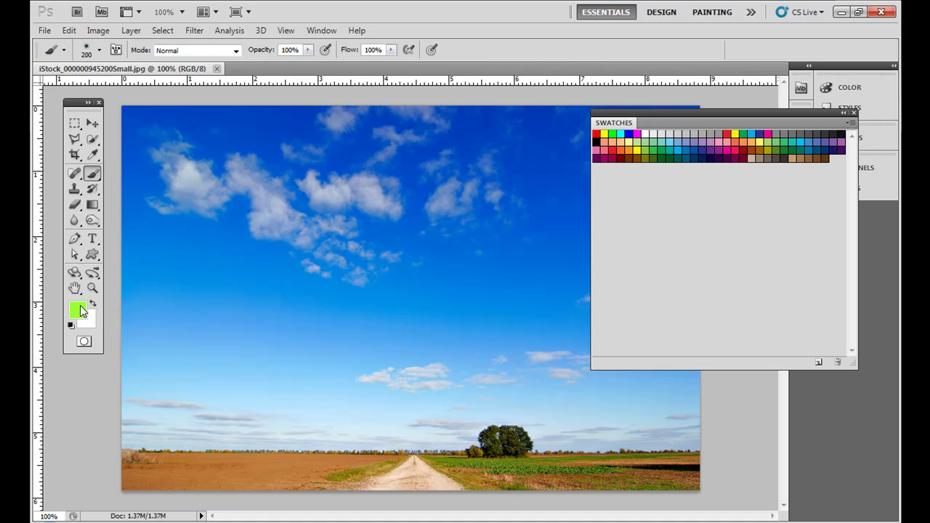
# Try cyan and dark blue swatches, then settle on the top-row green as foreground colour.
pyautogui.click(751, 135)
pyautogui.click(759, 134)
pyautogui.click(750, 135)
pyautogui.click(742, 135)
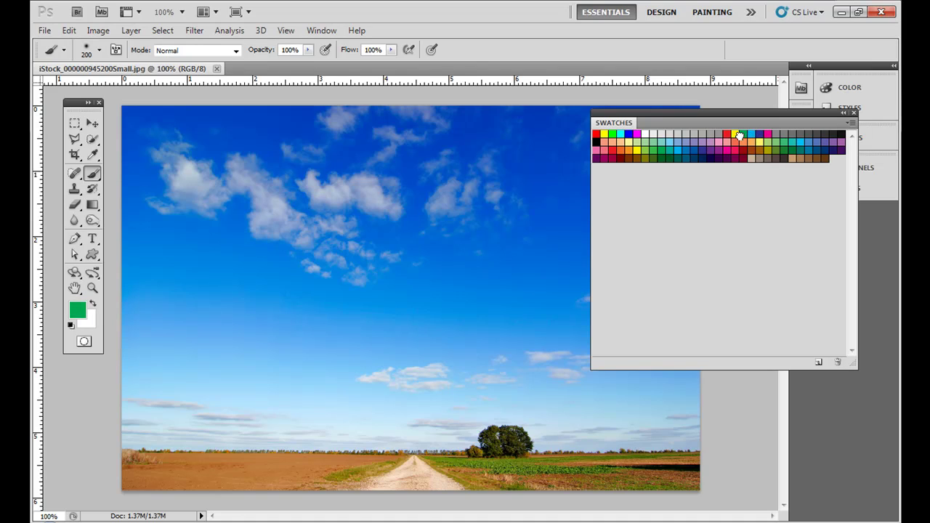